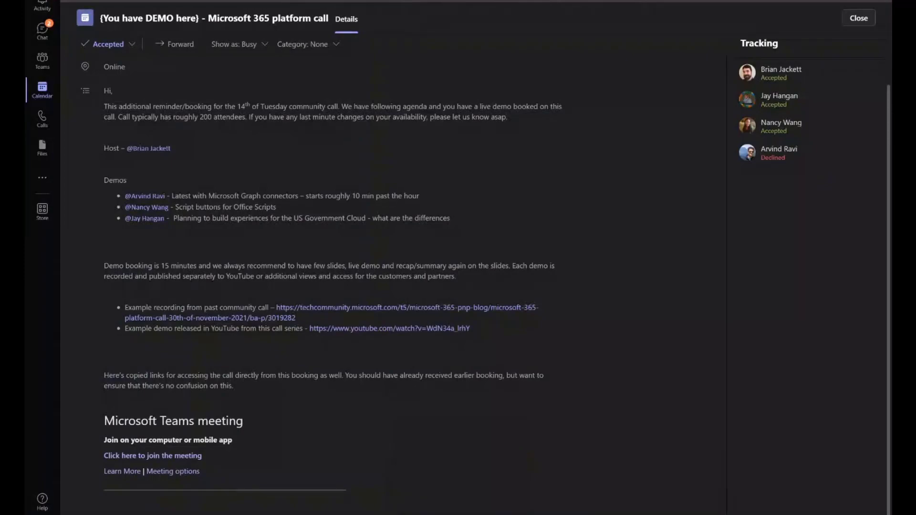
# - Switch to the pivot-chart-example workbook showing the Expected Output sheet's Apple pie chart
pyautogui.click(575, 476)
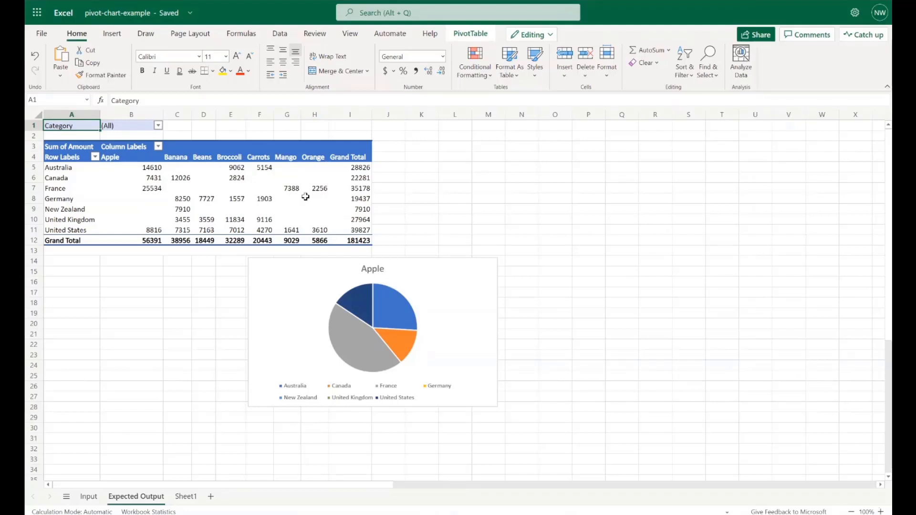
# - Filter the Expected Output pivot's Category to Vegetables only, then view the Input sheet
pyautogui.click(158, 126)
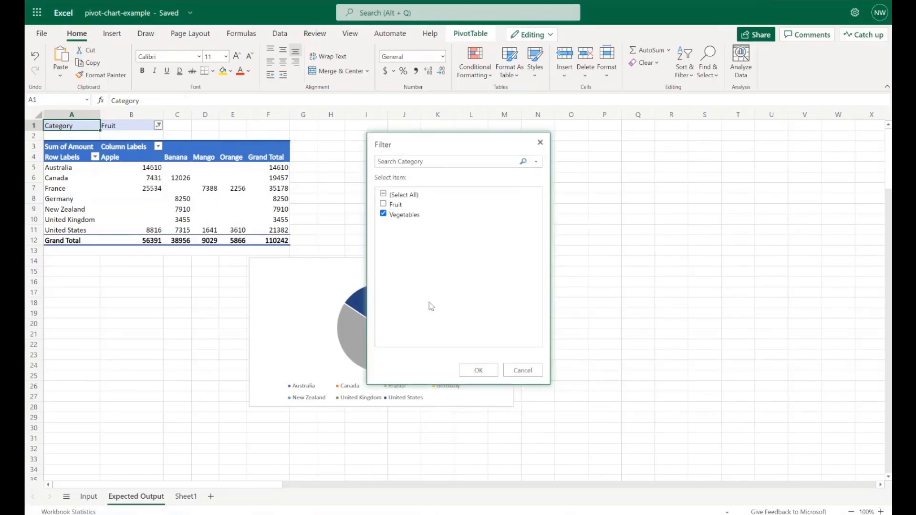
pyautogui.click(479, 370)
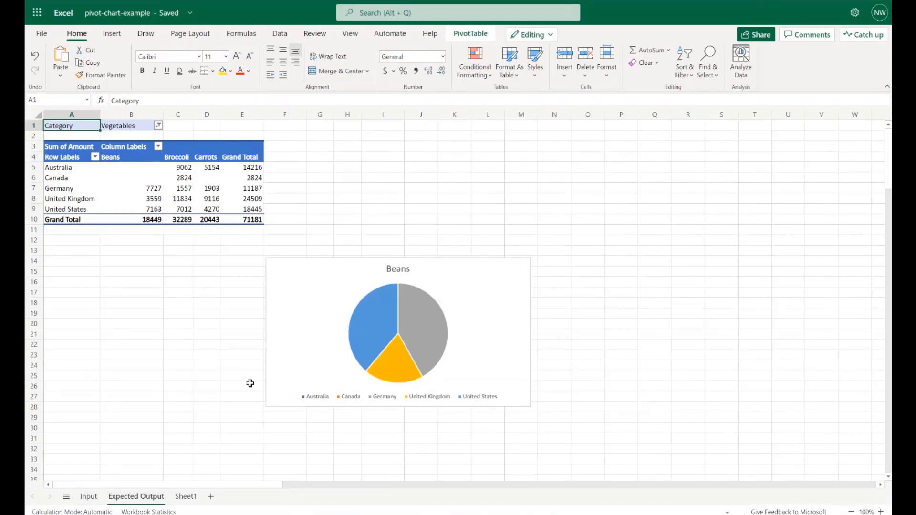
pyautogui.click(89, 497)
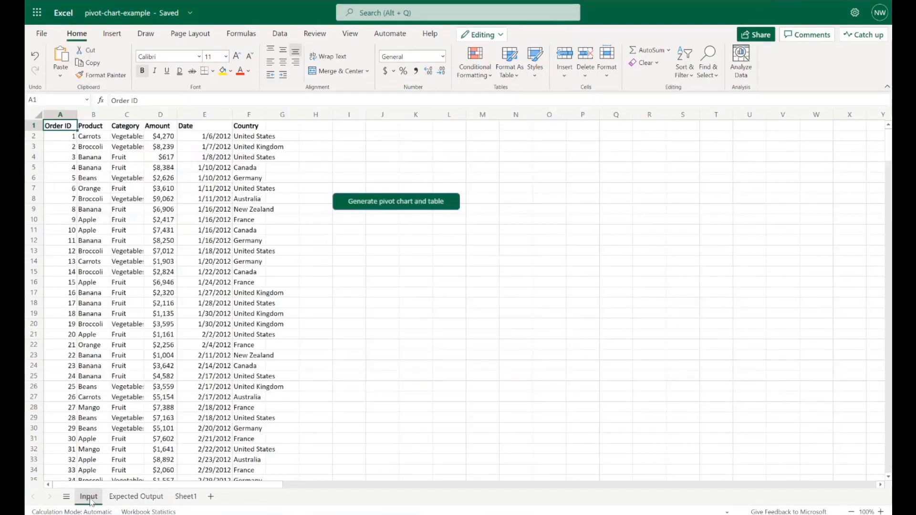
# - Duplicate the Input sheet as Input (2) and cut the Generate button from the copy
pyautogui.rightClick(91, 500)
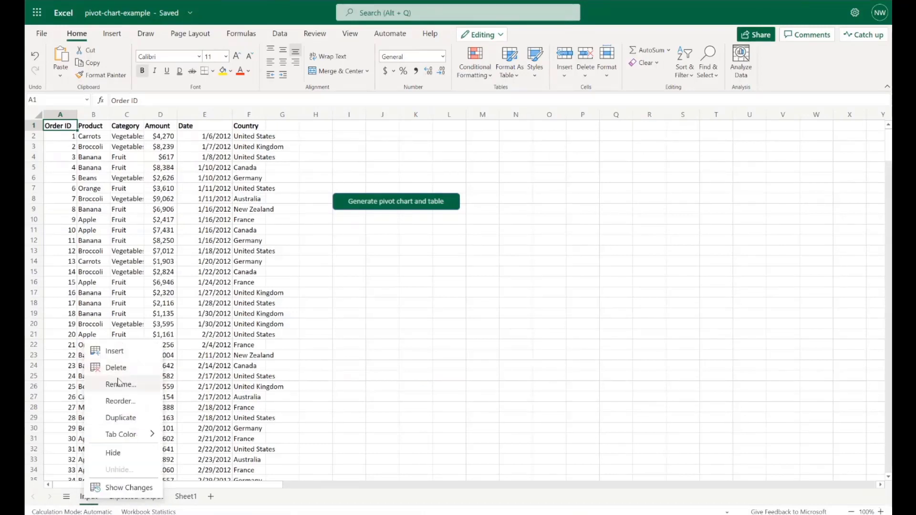
pyautogui.click(136, 417)
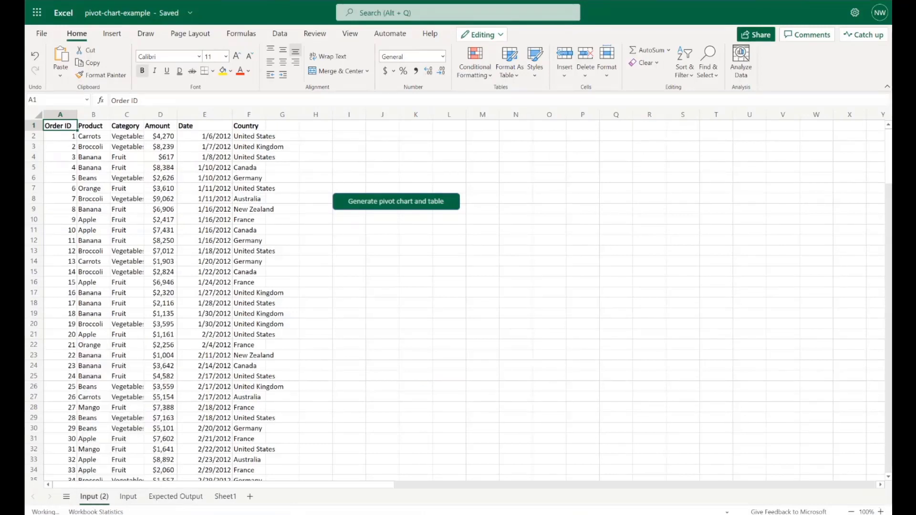
pyautogui.rightClick(360, 206)
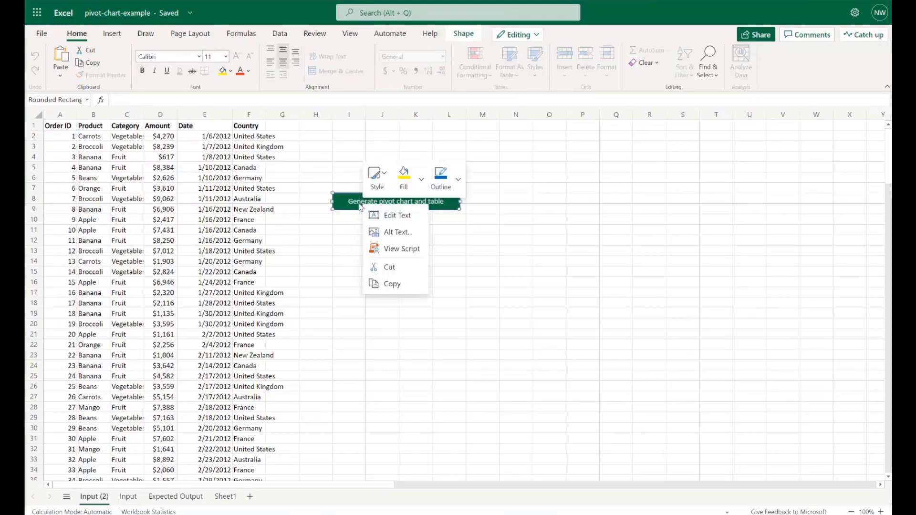
pyautogui.click(360, 205)
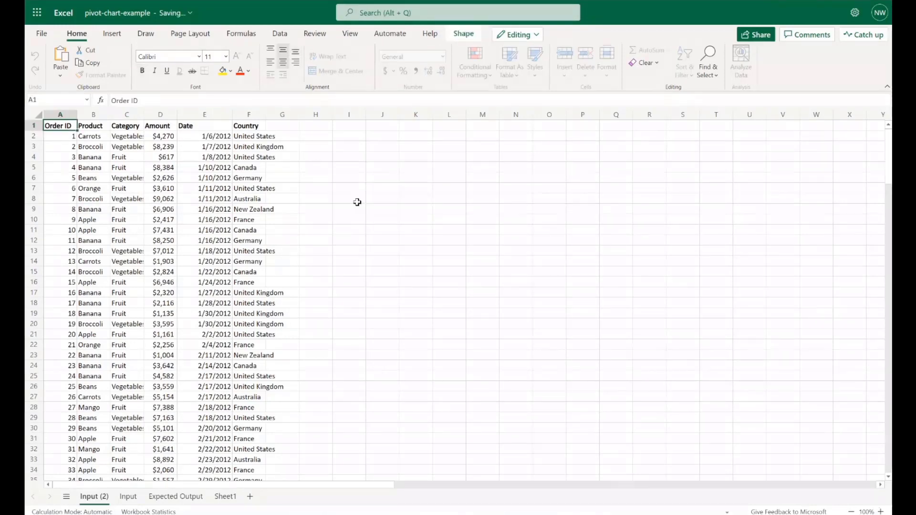
# - Select columns A through F holding the order data on Input (2)
pyautogui.moveTo(69, 126); pyautogui.dragTo(262, 424)
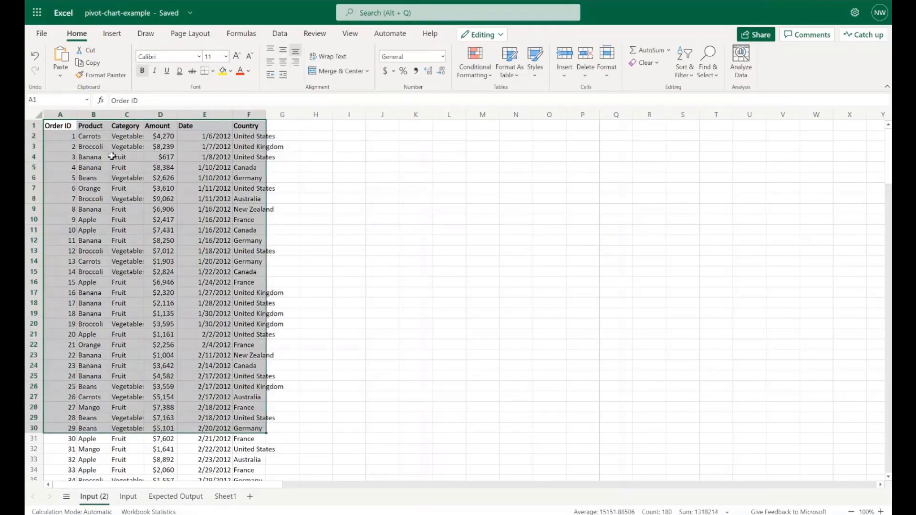
pyautogui.click(67, 117)
pyautogui.moveTo(66, 117); pyautogui.dragTo(248, 114)
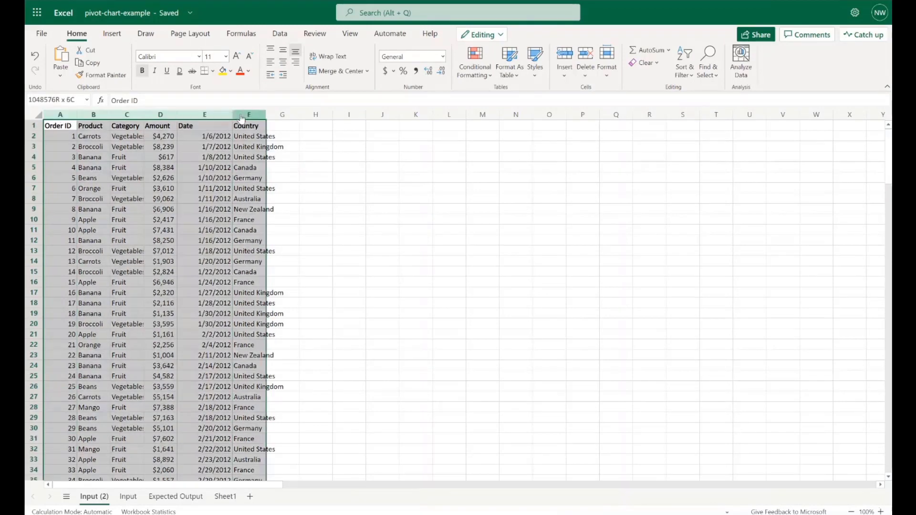
pyautogui.click(111, 34)
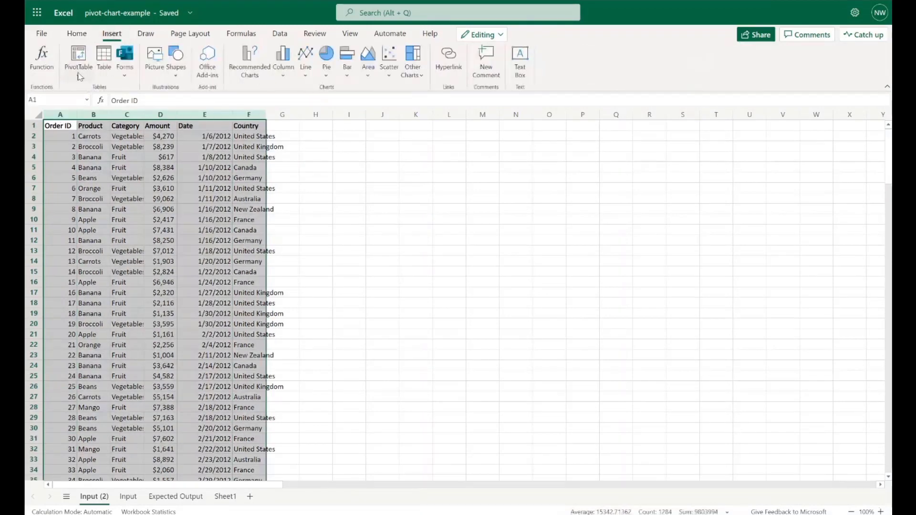
# - Insert a PivotTable from the selected columns onto a new sheet, Sheet2
pyautogui.click(80, 75)
pyautogui.click(108, 104)
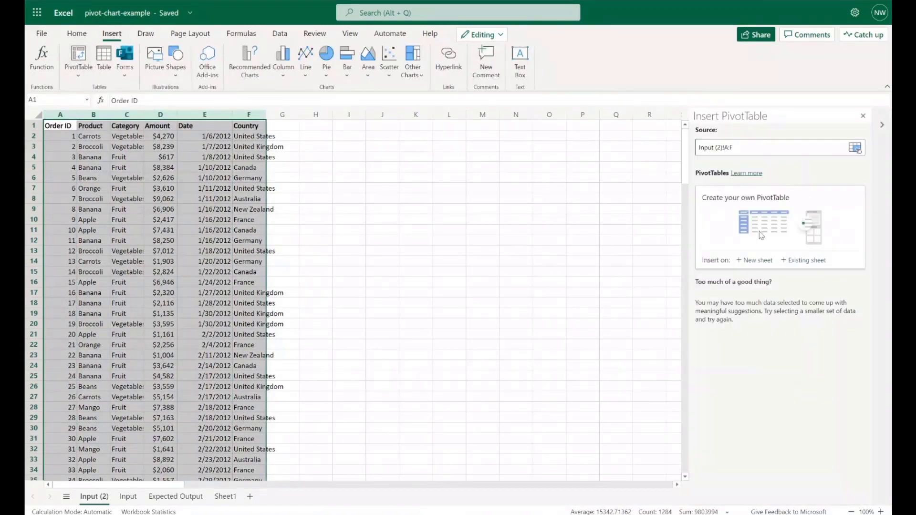
pyautogui.click(766, 264)
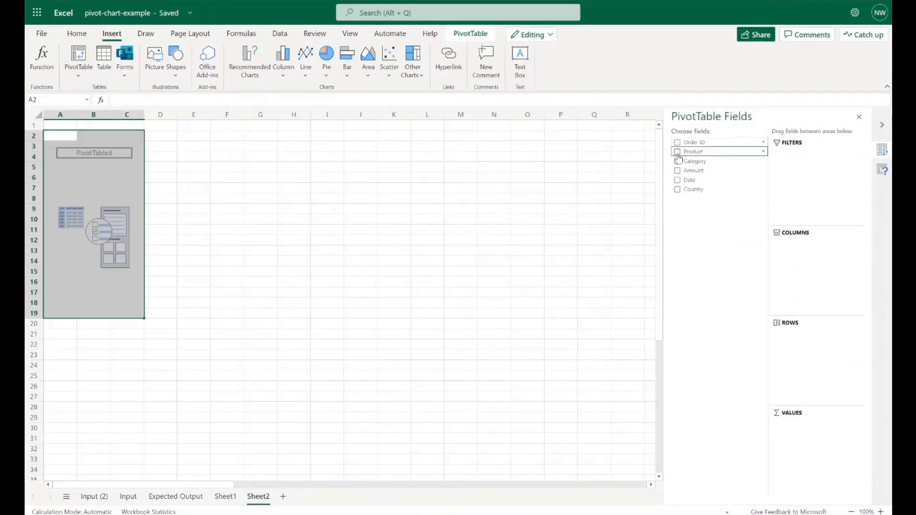
# - Add Product, Category, Amount and Country fields, moving Product to Columns
pyautogui.click(676, 152)
pyautogui.click(677, 161)
pyautogui.click(677, 171)
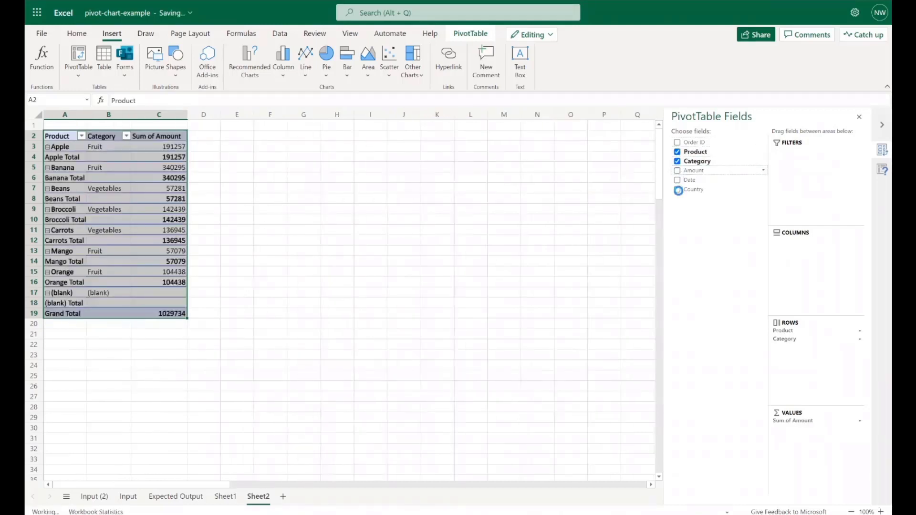
pyautogui.click(677, 190)
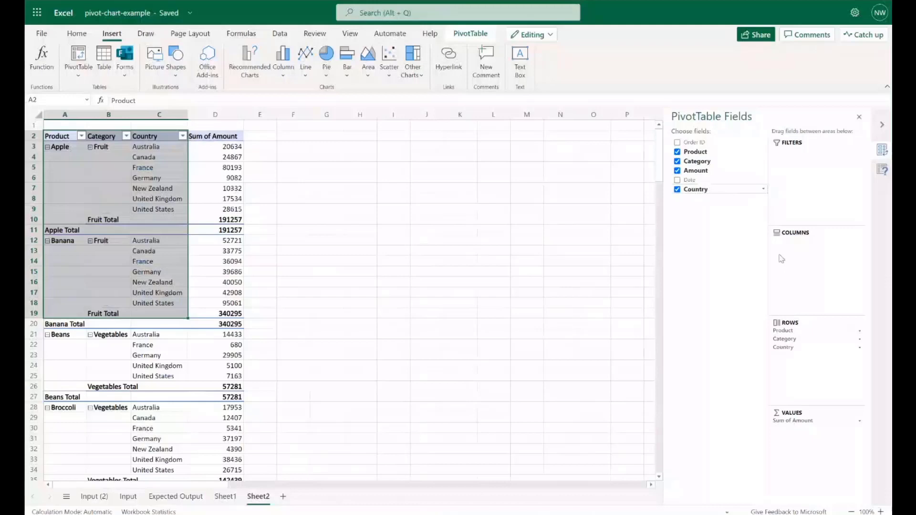
pyautogui.moveTo(810, 330); pyautogui.dragTo(815, 267)
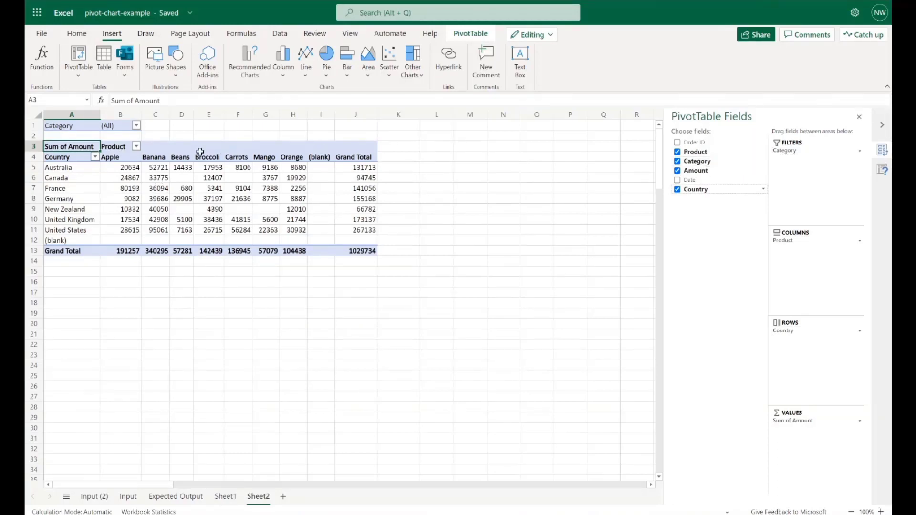
# - Insert a 2-D pie PivotChart of the pivot figures and place it below the table
pyautogui.moveTo(71, 157); pyautogui.dragTo(360, 250)
pyautogui.click(327, 54)
pyautogui.click(326, 53)
pyautogui.moveTo(296, 245); pyautogui.dragTo(352, 298)
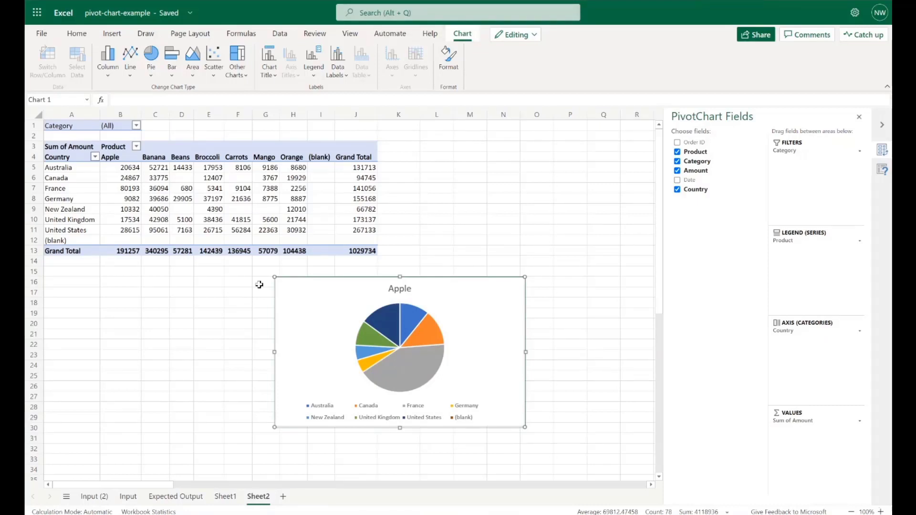
# - Open the Automate tab and close the PivotChart fields and Insert PivotTable panes
pyautogui.click(388, 35)
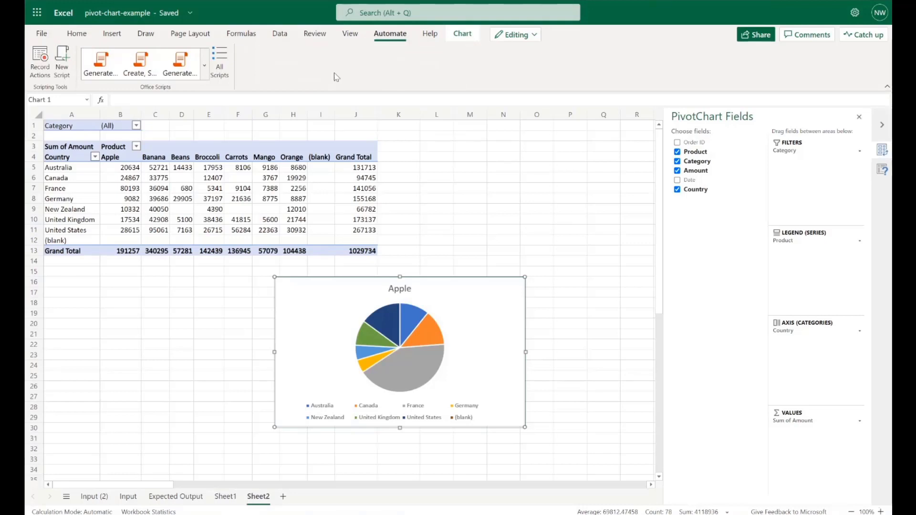
pyautogui.click(860, 118)
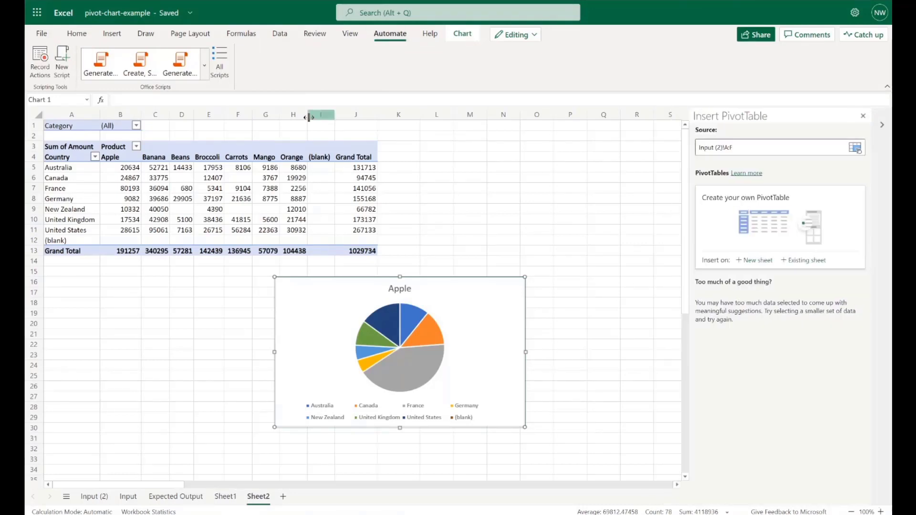
pyautogui.click(864, 117)
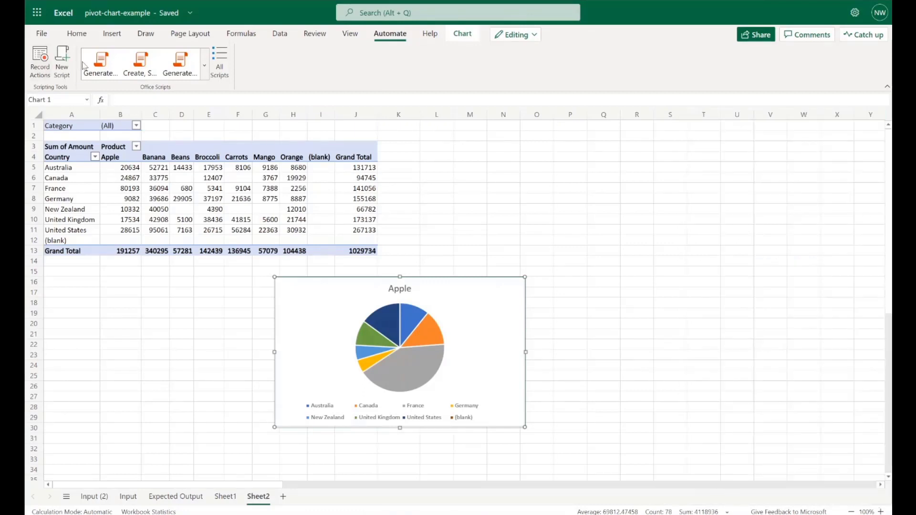
# - Start recording actions and select the Sheet1 pivot table data A4:I11
pyautogui.click(41, 64)
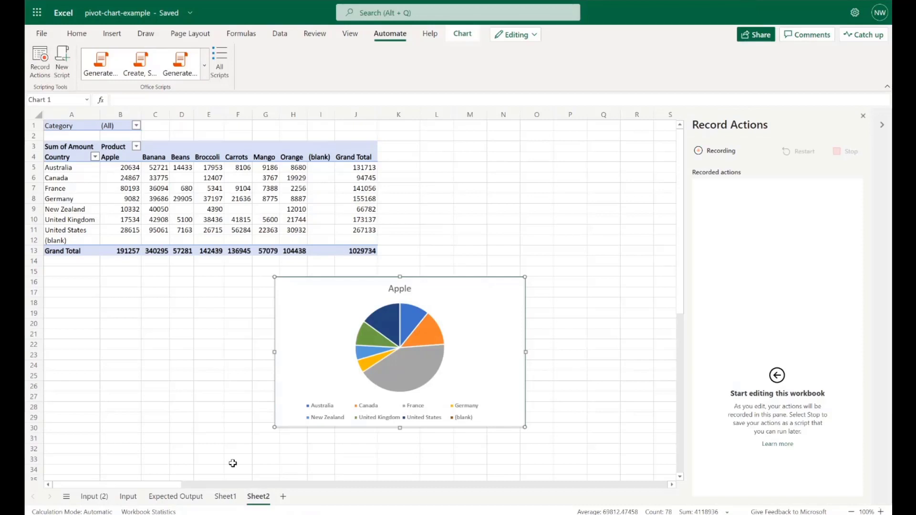
pyautogui.click(226, 498)
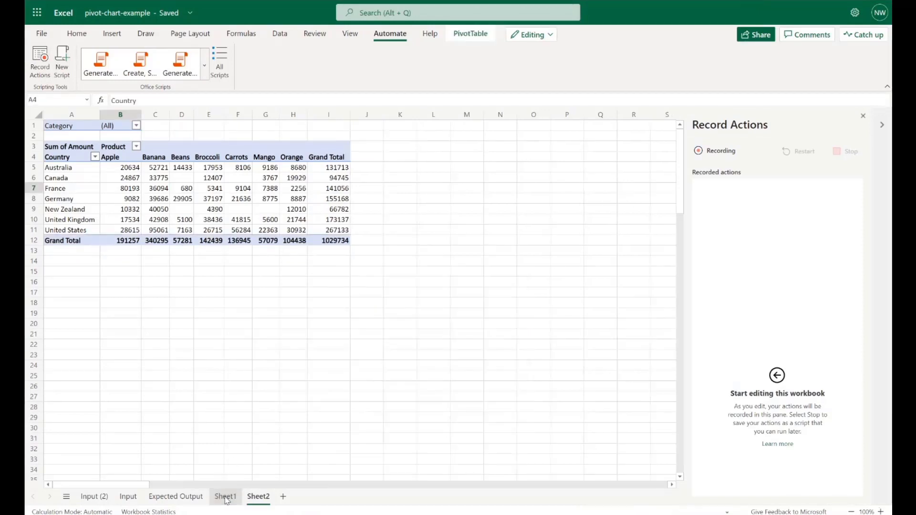
pyautogui.moveTo(60, 157); pyautogui.dragTo(334, 241)
# - Insert a 2-D pie chart of the pivot data and move it below and left of the table
pyautogui.click(115, 34)
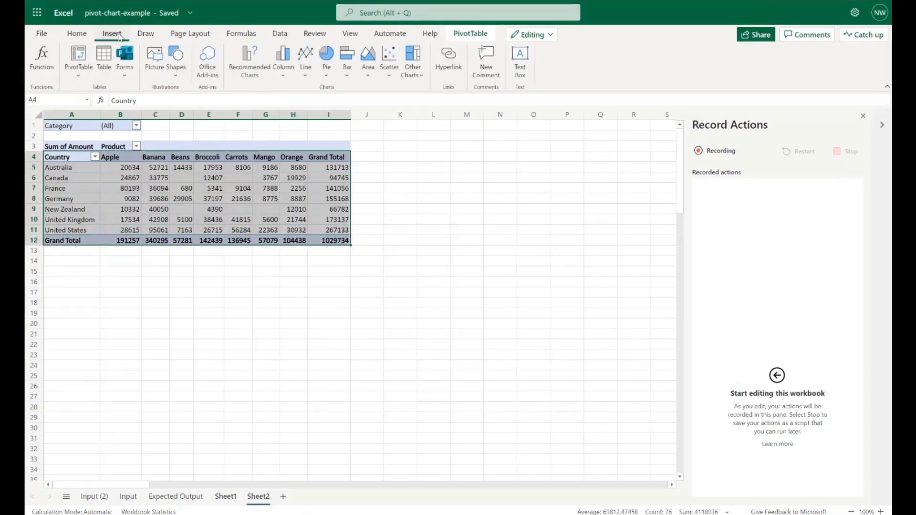
pyautogui.click(282, 71)
pyautogui.click(327, 60)
pyautogui.click(349, 119)
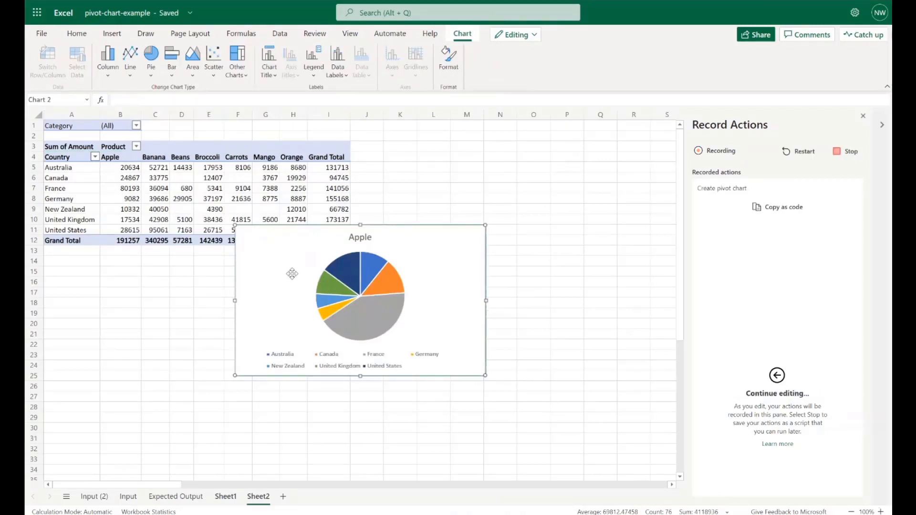
pyautogui.moveTo(293, 272); pyautogui.dragTo(349, 312)
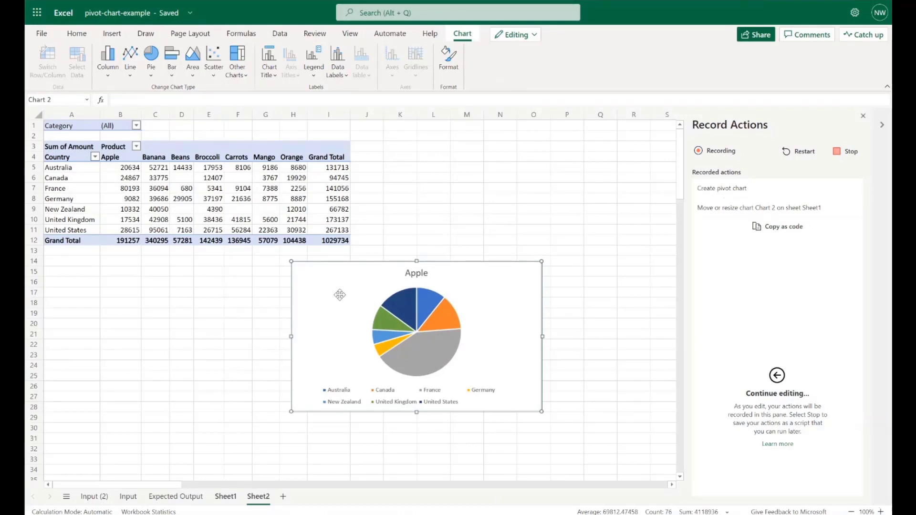
pyautogui.moveTo(340, 292); pyautogui.dragTo(321, 288)
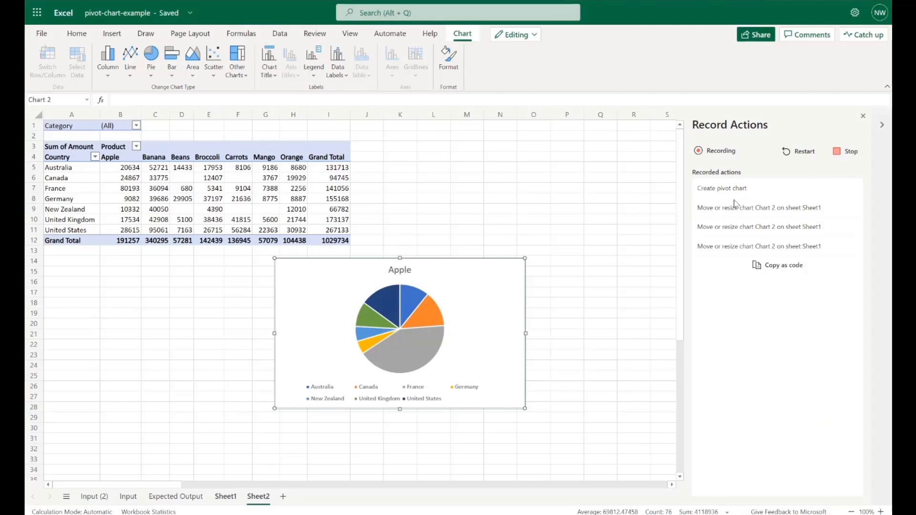
# - Deselect the chart and stop recording, saving the actions as Script 1
pyautogui.press('Escape')
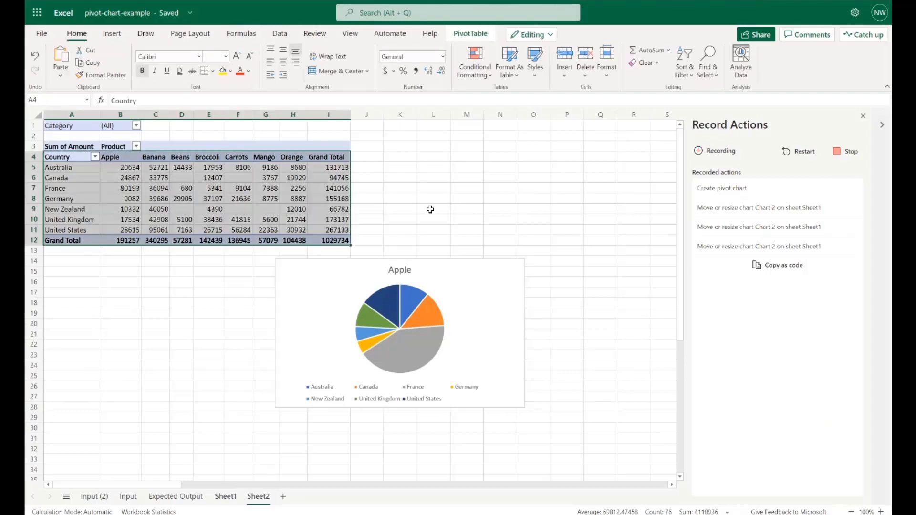
pyautogui.click(431, 209)
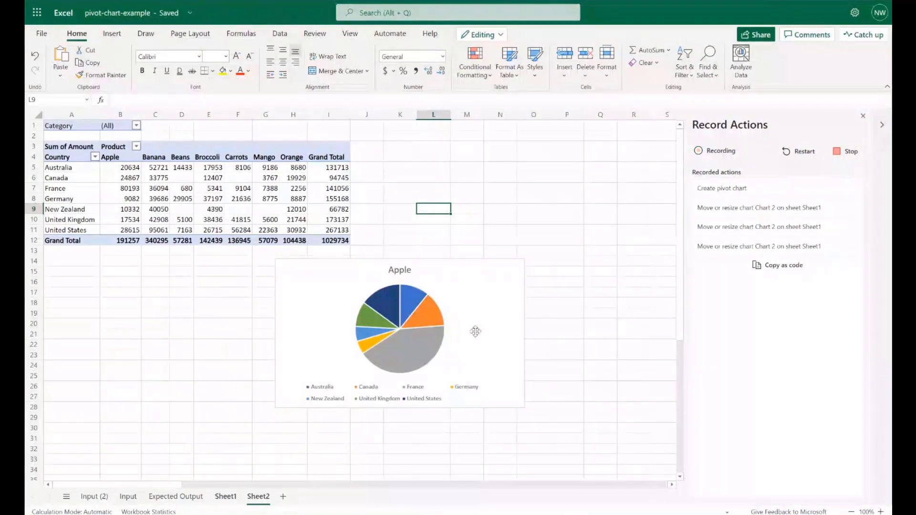
pyautogui.click(847, 152)
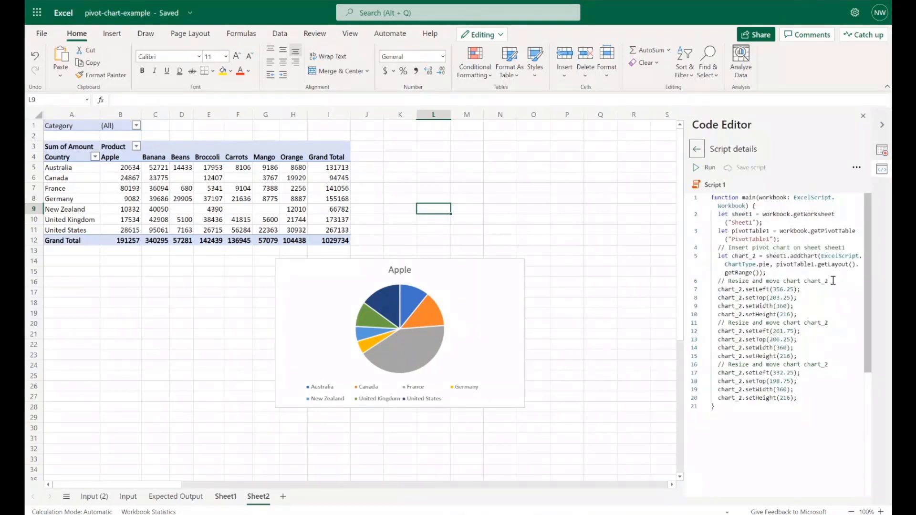
# - Review Script 1's insert-pivot-chart and resize-and-move comments and the getLayout documentation
pyautogui.moveTo(832, 280); pyautogui.dragTo(717, 281)
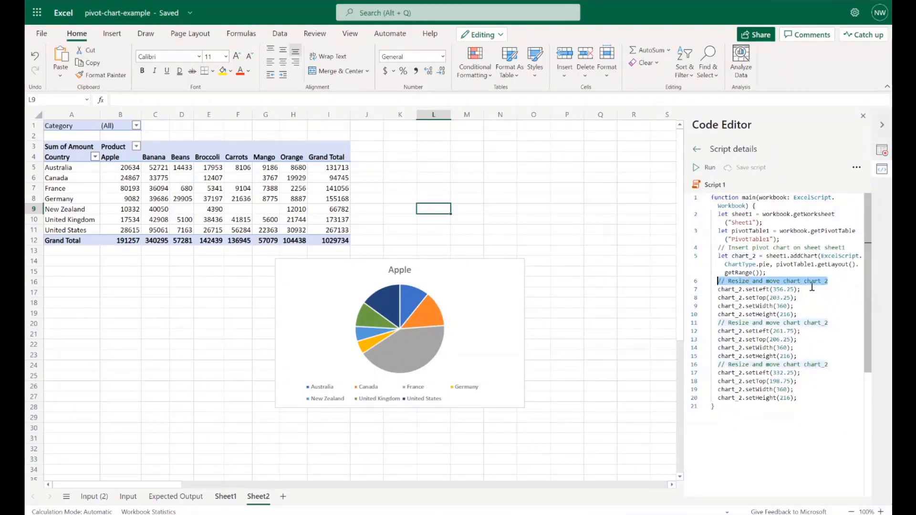
pyautogui.click(764, 247)
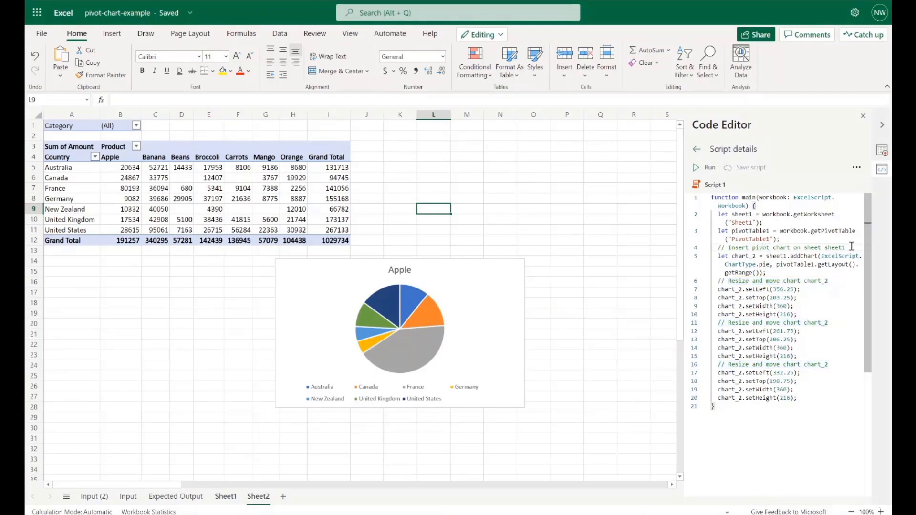
pyautogui.moveTo(845, 248); pyautogui.dragTo(732, 249)
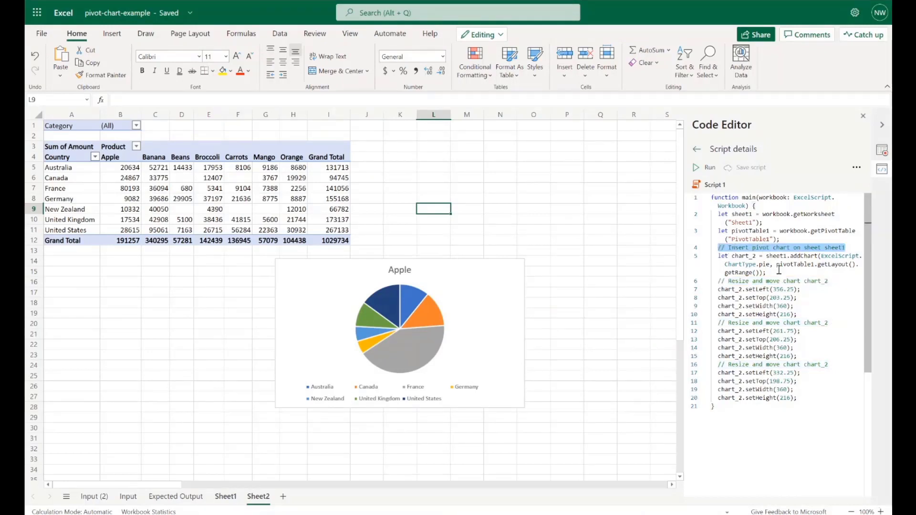
pyautogui.click(831, 282)
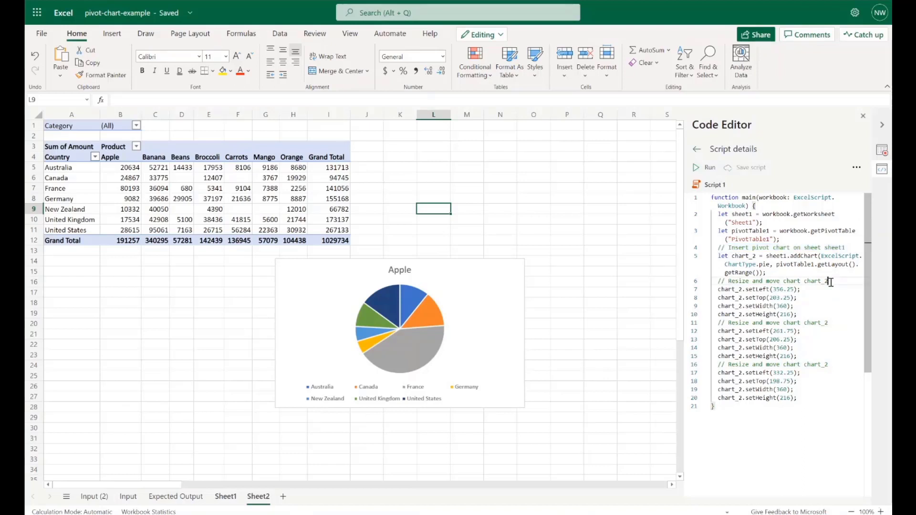
pyautogui.keyDown('shift'); pyautogui.click(716, 283); pyautogui.keyUp('shift')
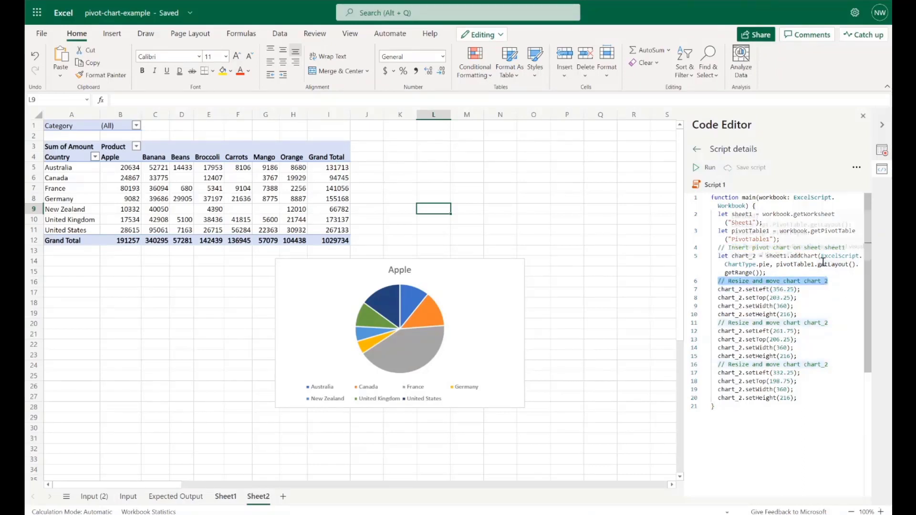
pyautogui.moveTo(823, 262)
pyautogui.click(840, 282)
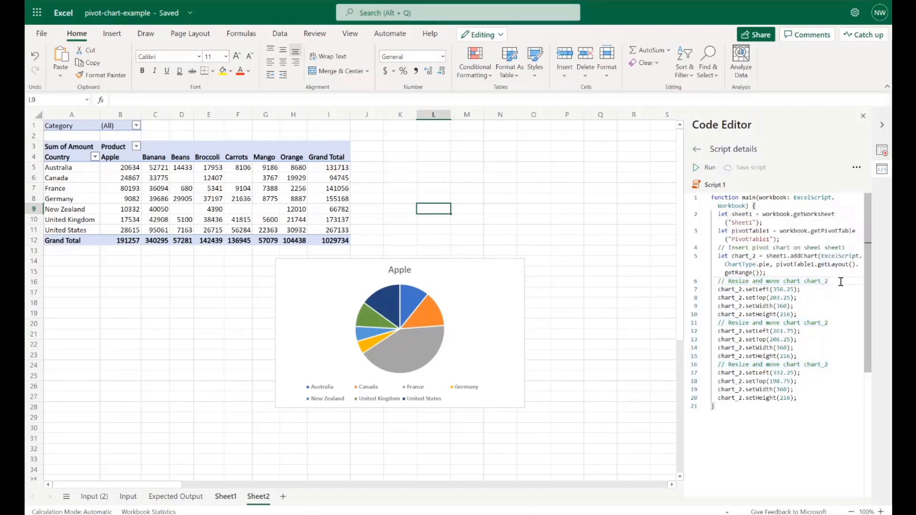
# - Switch to the Input sheet and return to the list of scripts
pyautogui.click(128, 497)
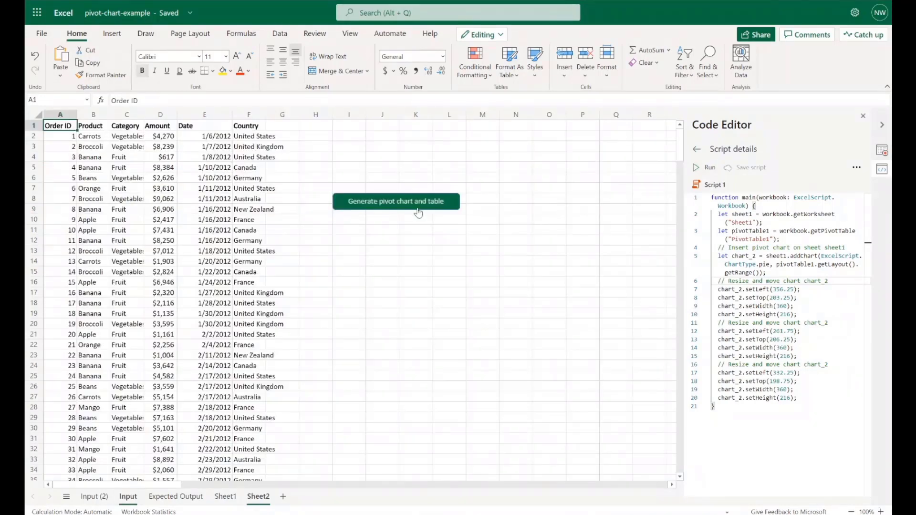
pyautogui.click(701, 156)
pyautogui.click(702, 155)
# - Add a run button for the Generate pivot chart and table script at cell I11
pyautogui.moveTo(827, 239)
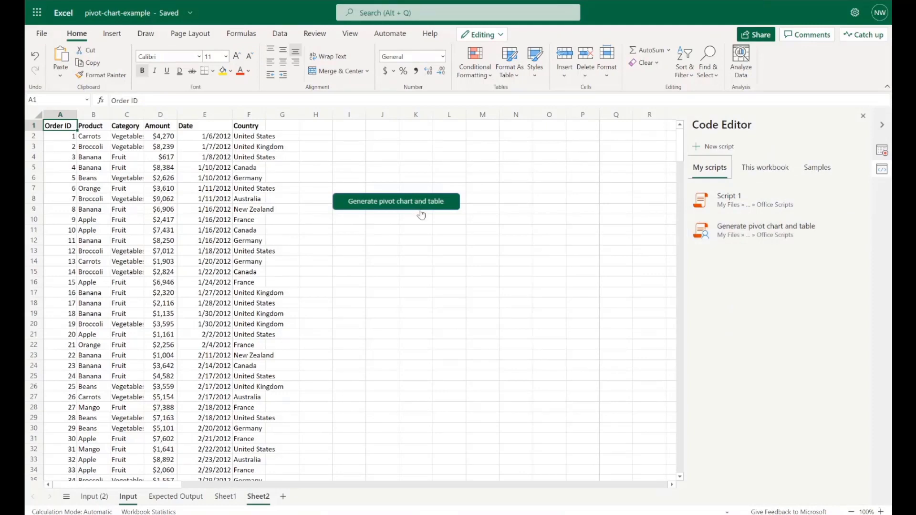
pyautogui.click(356, 231)
pyautogui.click(804, 232)
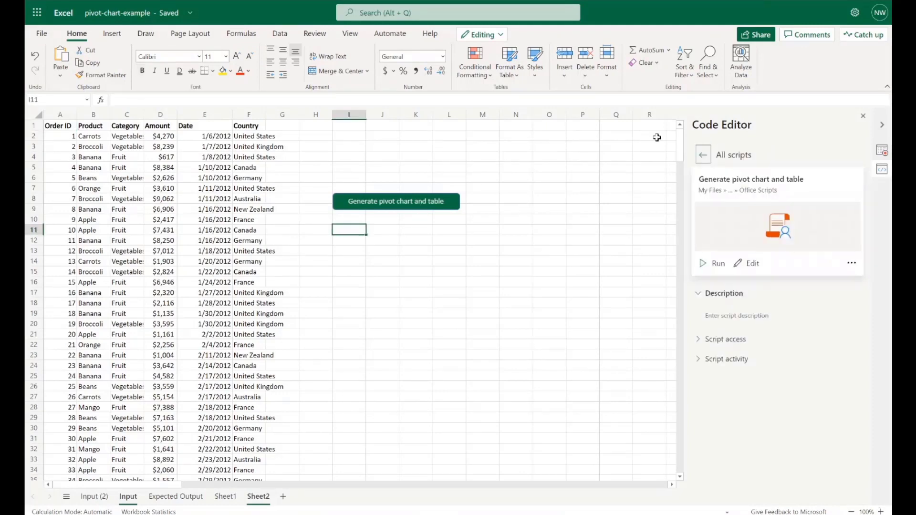
pyautogui.click(850, 263)
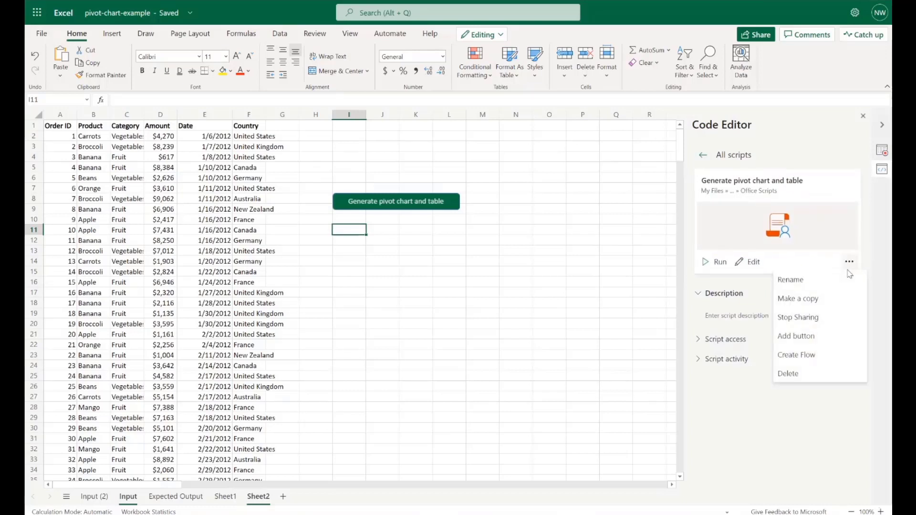
pyautogui.click(828, 337)
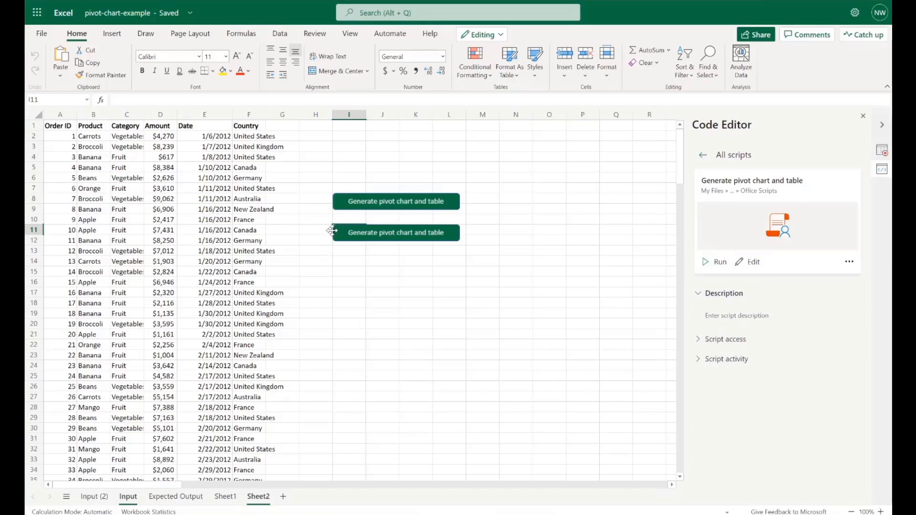
# - Add a third run button for the same script at cell I16
pyautogui.click(343, 280)
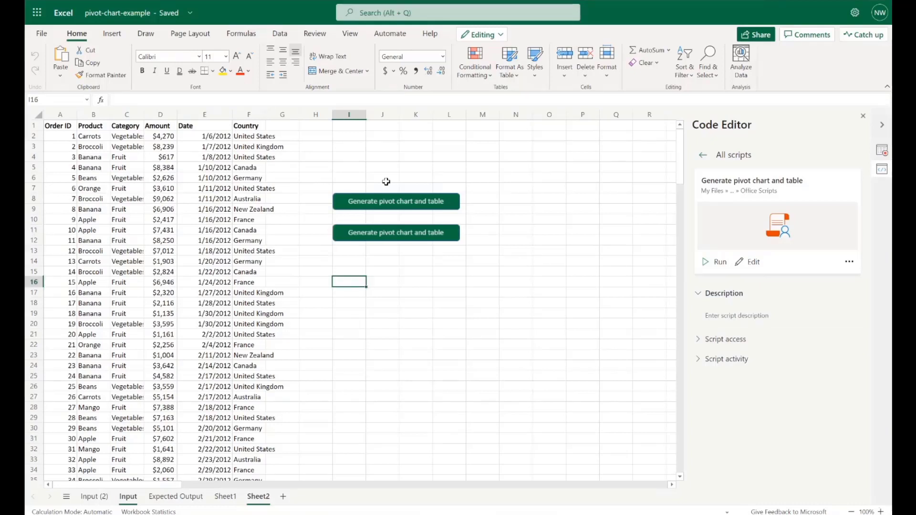
pyautogui.click(852, 263)
pyautogui.click(798, 336)
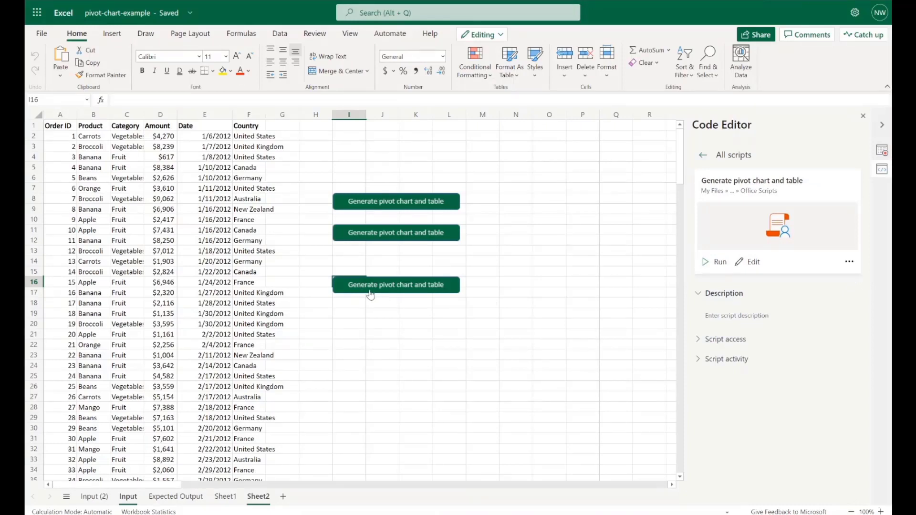
# - Run the Generate pivot chart and table script from the Input sheet button
pyautogui.click(180, 498)
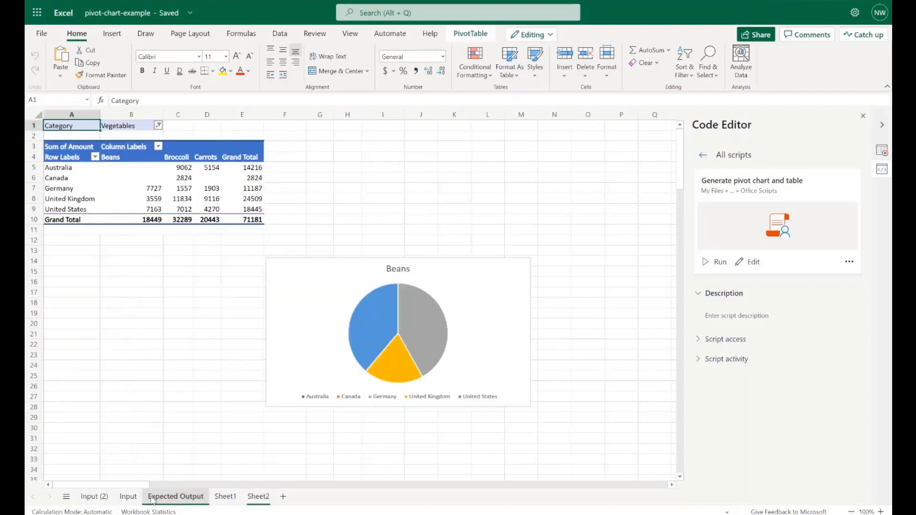
pyautogui.click(125, 497)
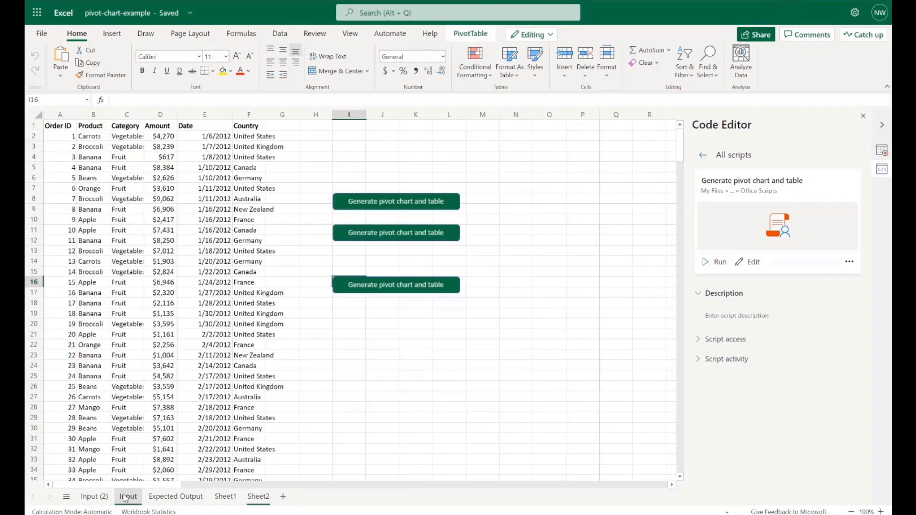
pyautogui.click(390, 291)
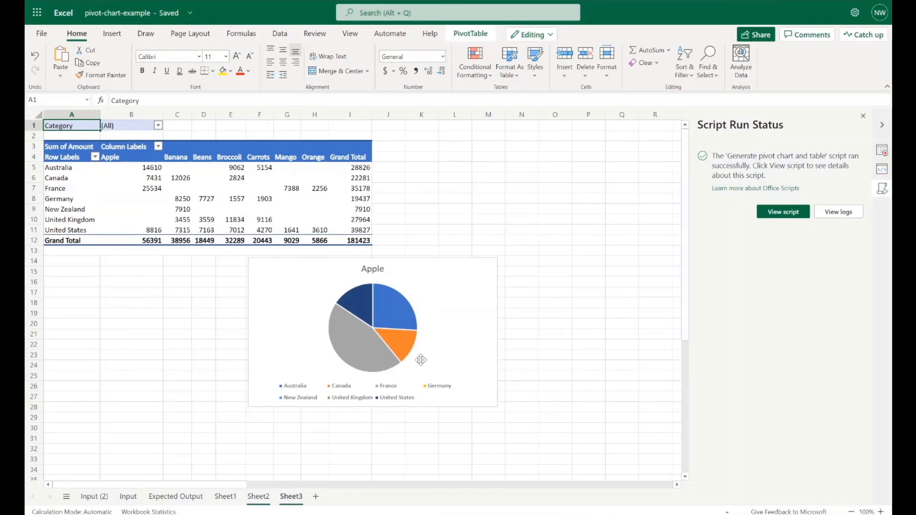
# - Compare the new Sheet3 with Expected Output, resetting its Category filter to (All)
pyautogui.click(181, 496)
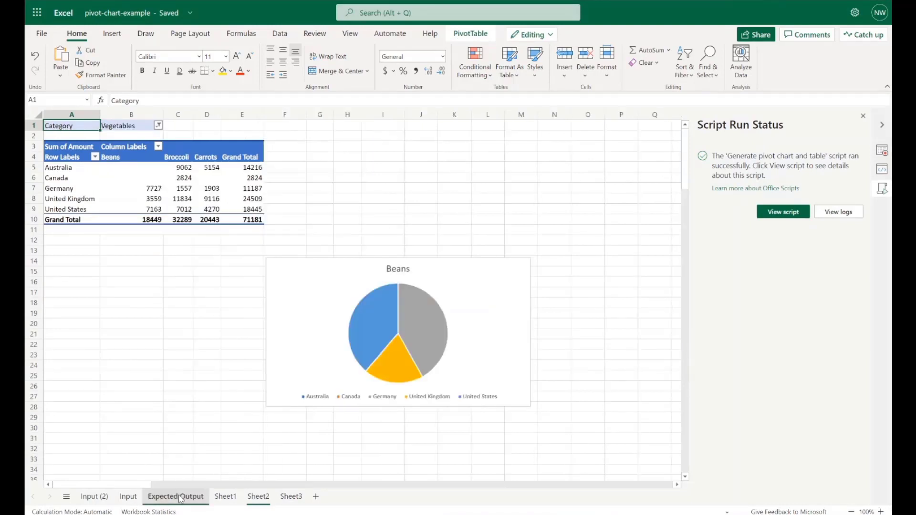
pyautogui.click(291, 496)
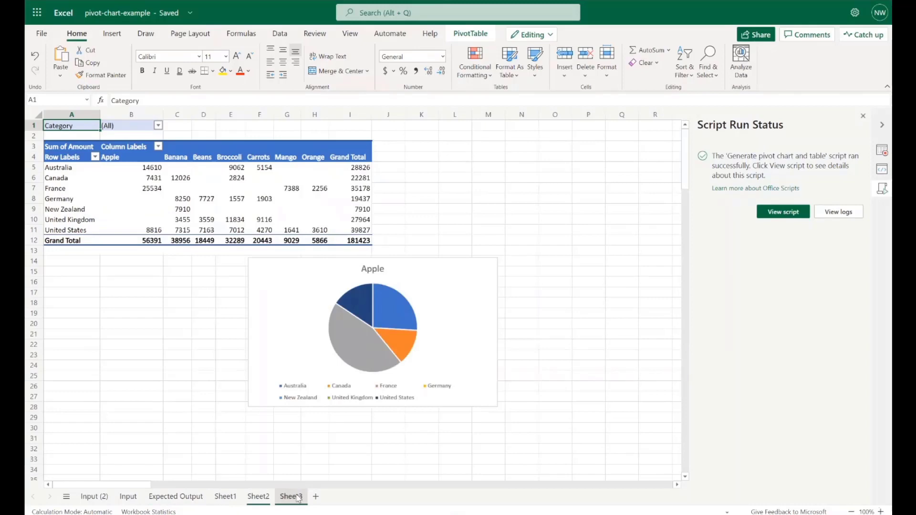
pyautogui.click(165, 501)
pyautogui.click(158, 126)
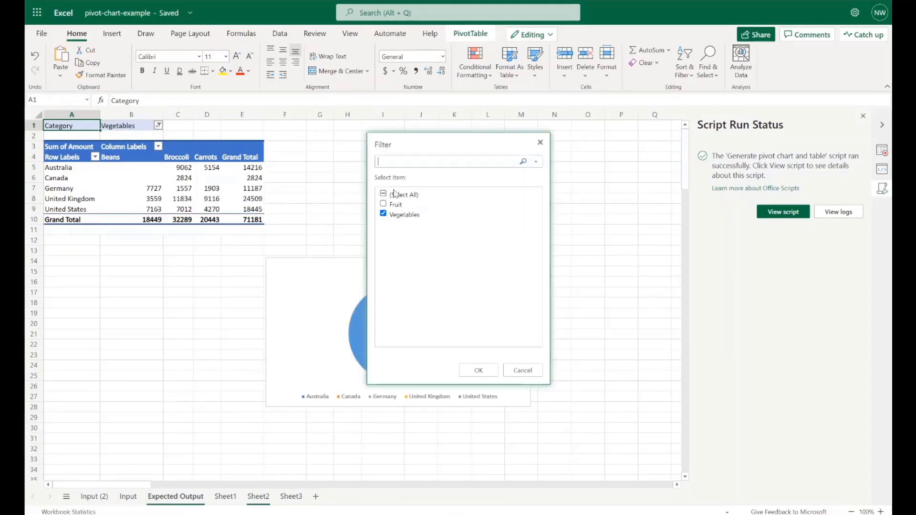
pyautogui.click(383, 194)
pyautogui.click(478, 370)
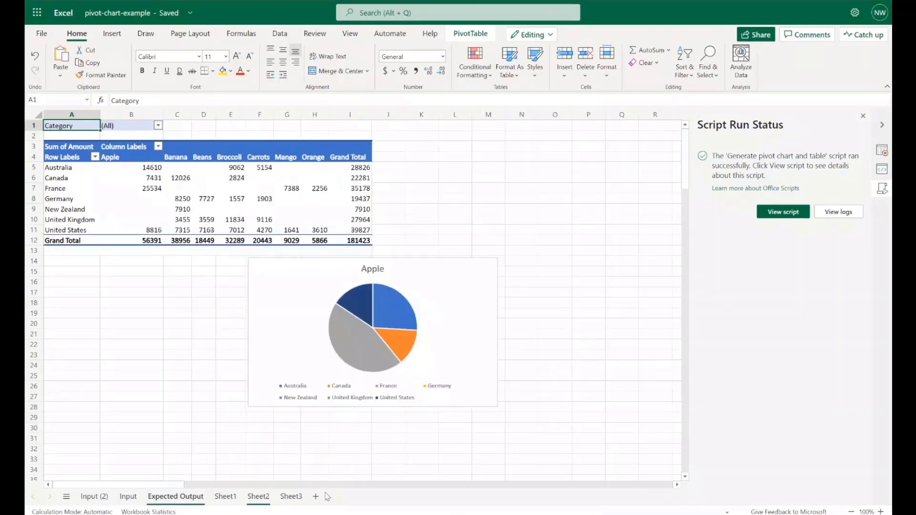
pyautogui.click(291, 496)
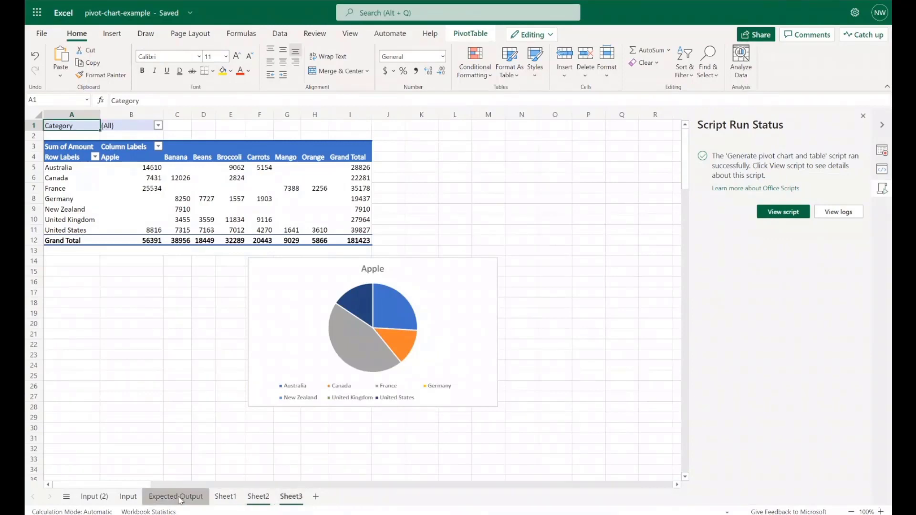
pyautogui.click(128, 498)
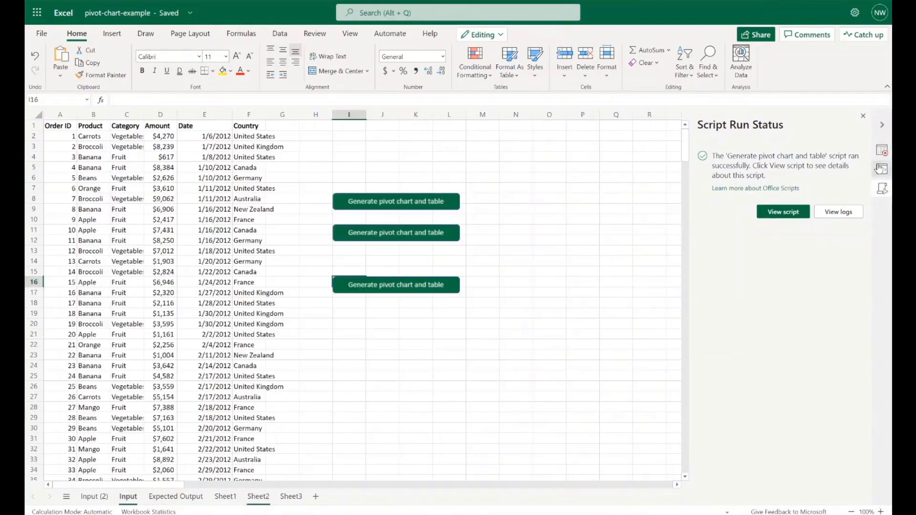
# - Reopen the script's Code Editor pane and its more-actions menu for Power Automate options
pyautogui.click(796, 216)
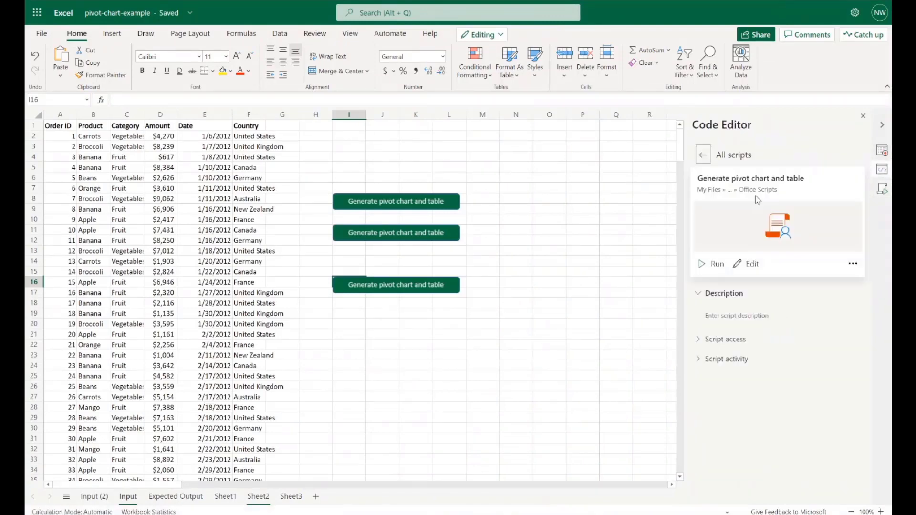
pyautogui.click(849, 263)
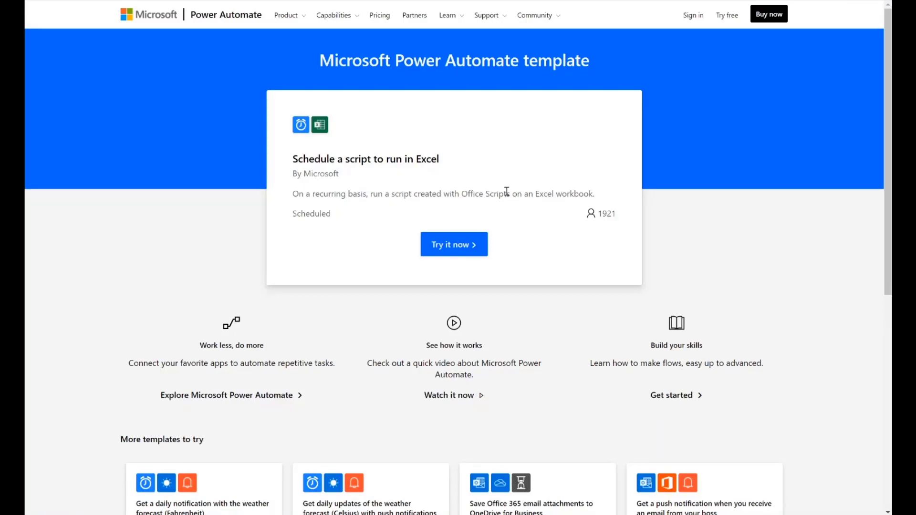
# - Scroll down and back up the 'Schedule a script to run in Excel' Power Automate template page
pyautogui.scroll(-3, 566, 370)
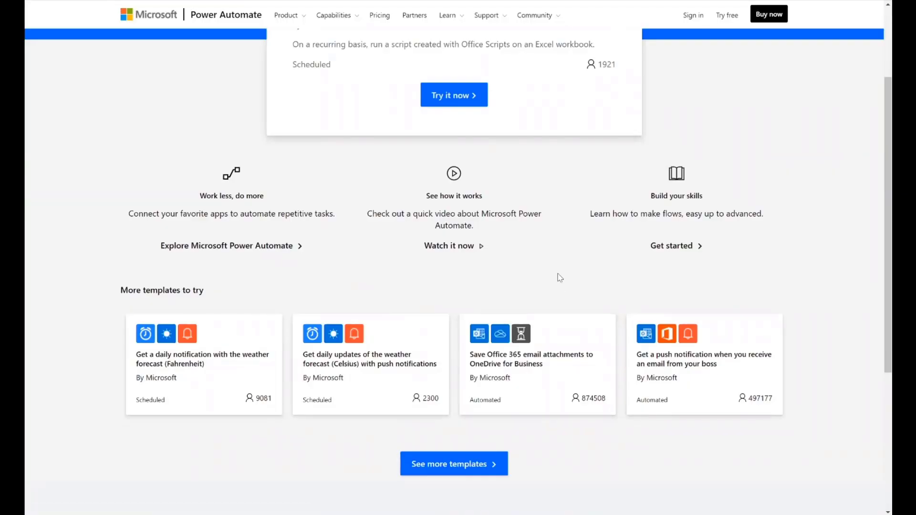
pyautogui.scroll(3, 504, 216)
pyautogui.scroll(1, 504, 215)
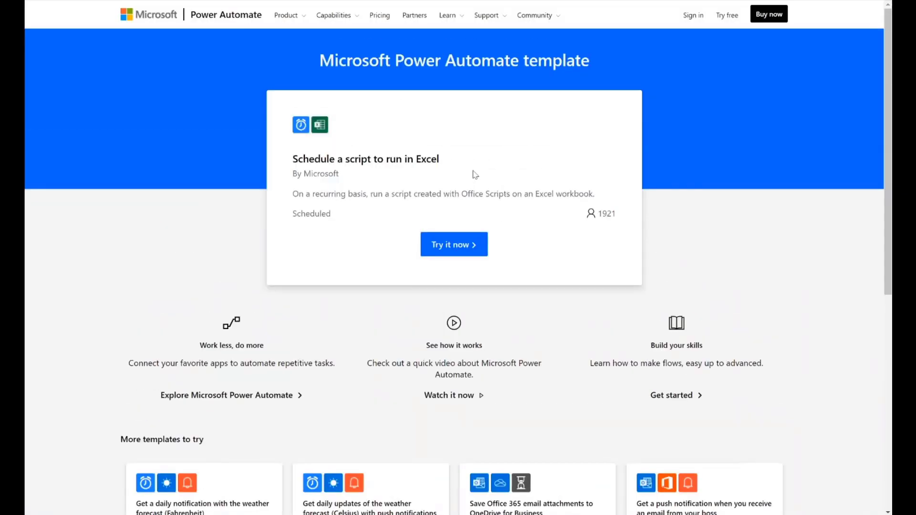